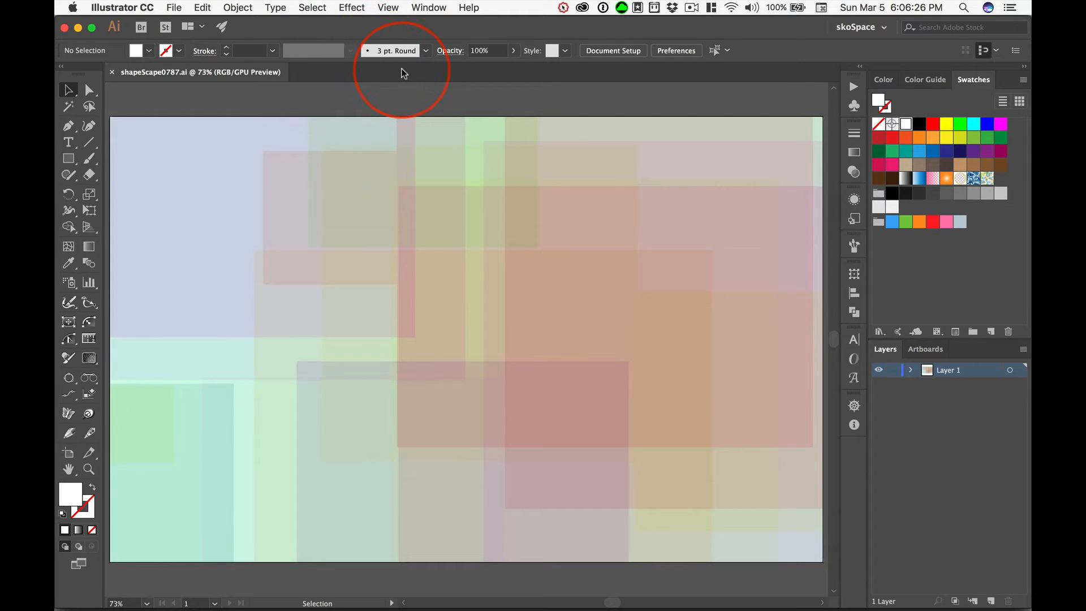
Copy all of the artwork in shapeScape0787.ai and switch to Photoshop
{"action": "key", "text": "super+a"}
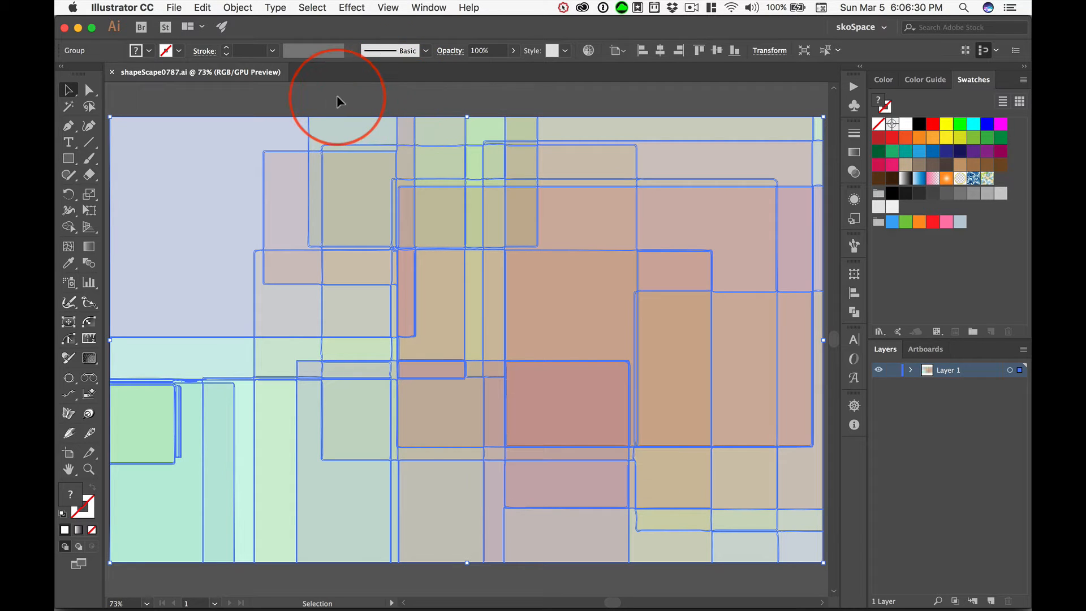
{"action": "key", "text": "super+c"}
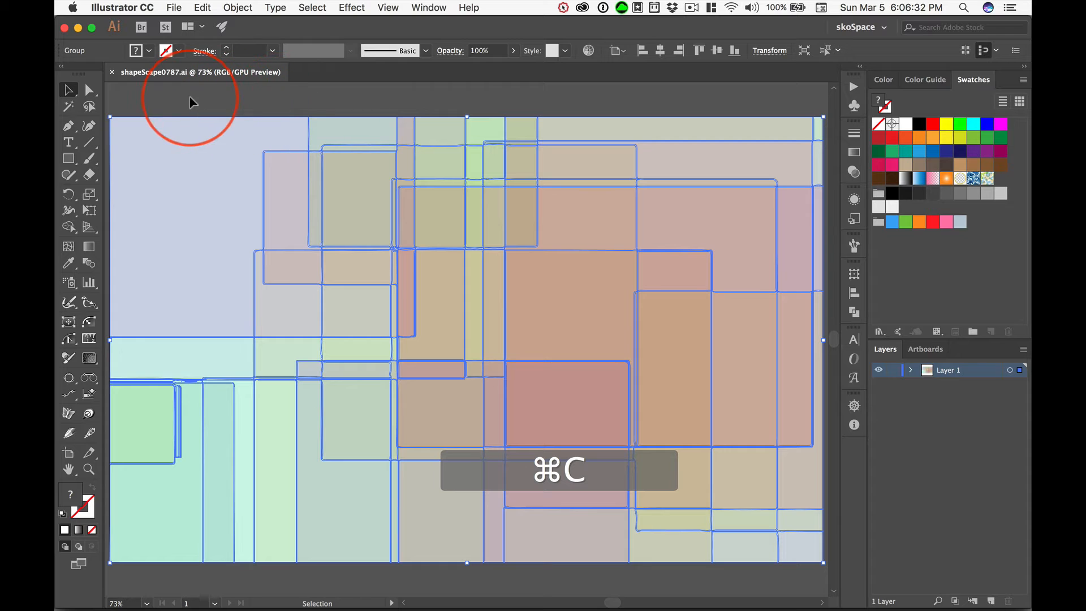
{"action": "key", "text": "super+Tab"}
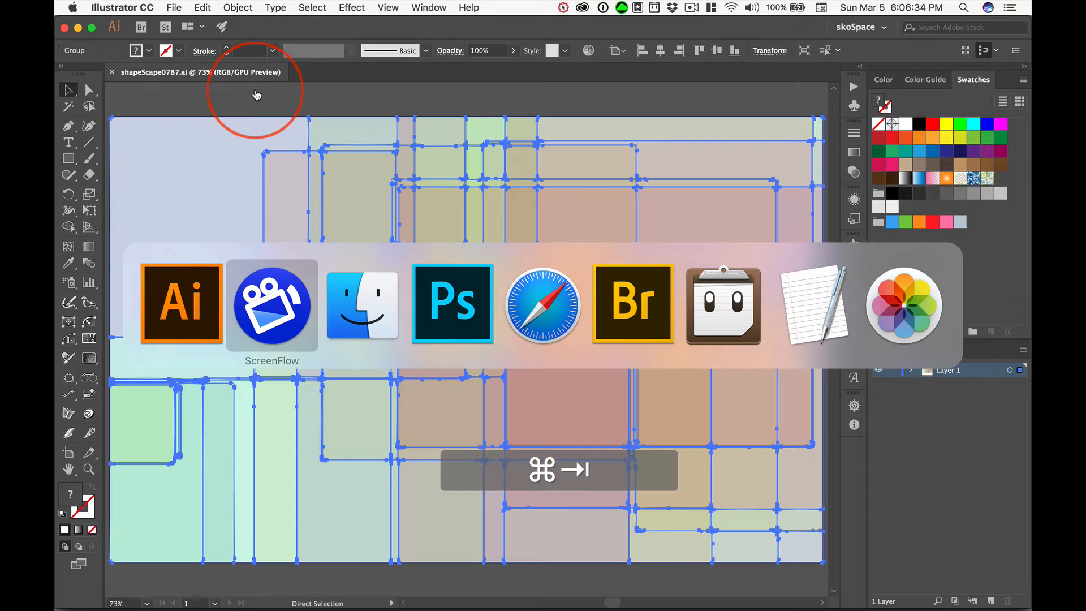
{"action": "key", "text": "super+Tab"}
{"action": "key", "text": "super+Tab"}
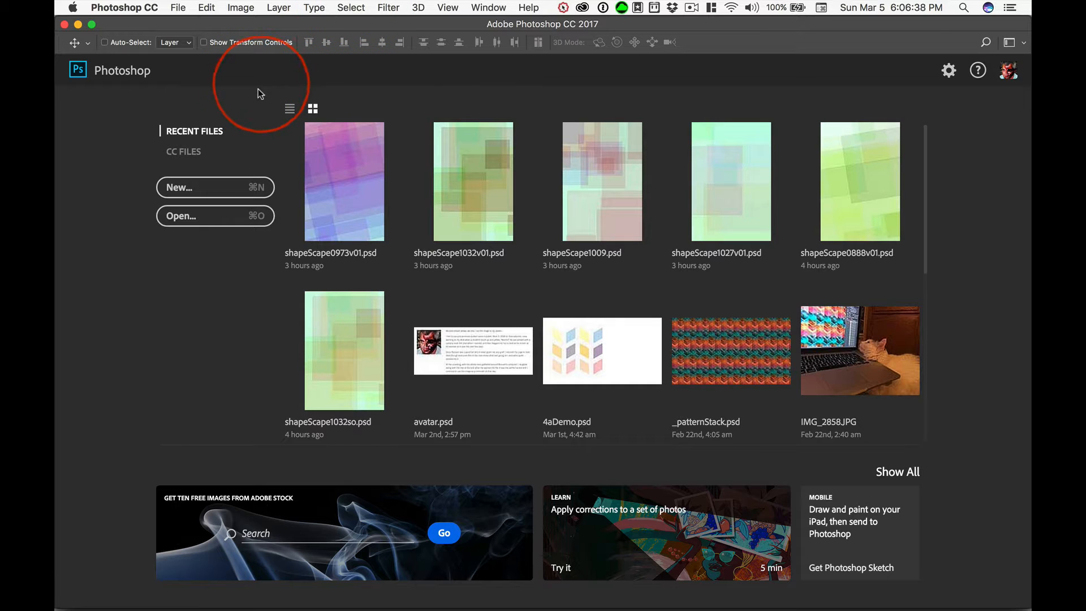
Create a new 4000 x 6000 px portrait document at 72 ppi in RGB with a white background
{"action": "key", "text": "super+n"}
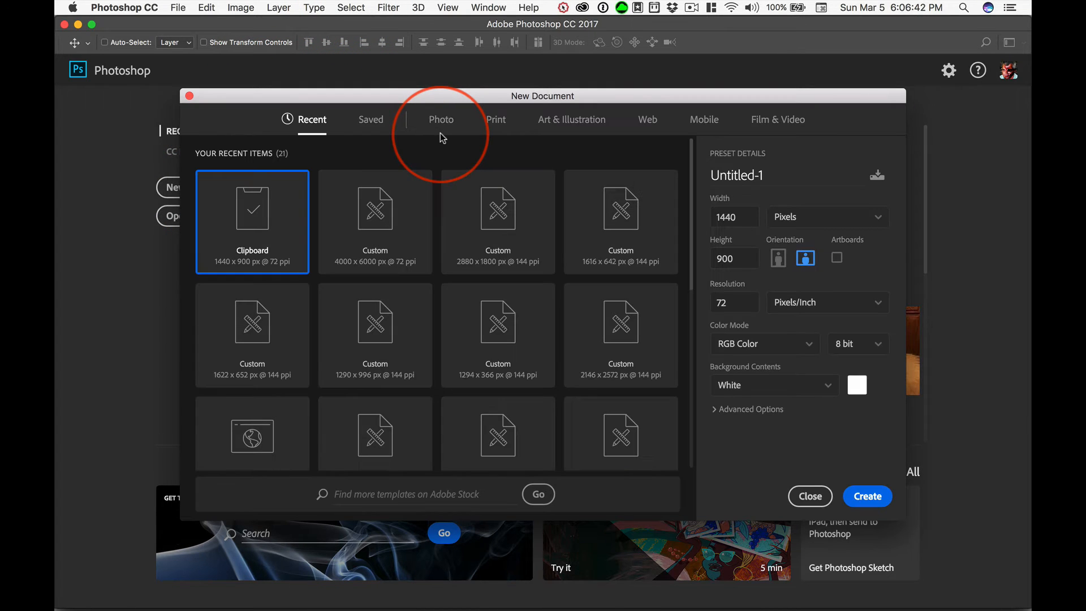
{"action": "left_click", "coordinate": [394, 212]}
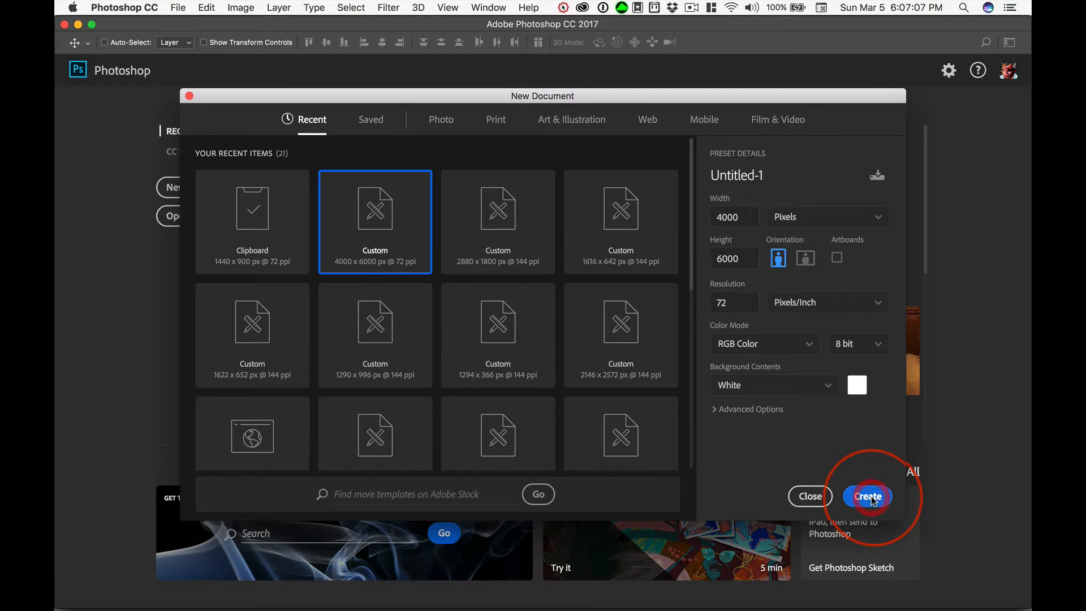
{"action": "key", "text": "Return"}
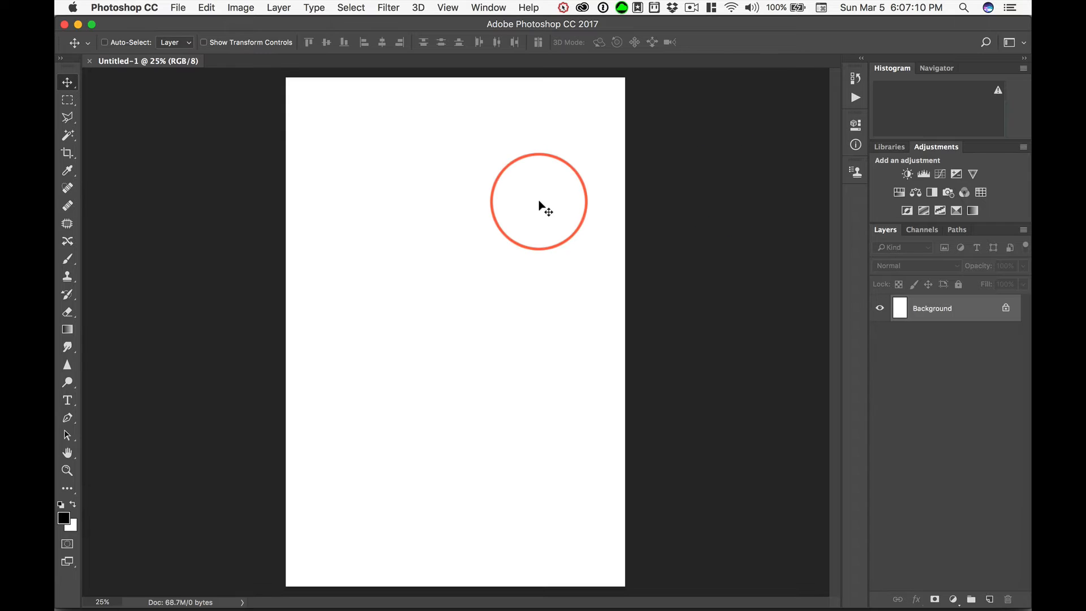
Paste the copied artwork into the blank document as a Smart Object
{"action": "key", "text": "super+v"}
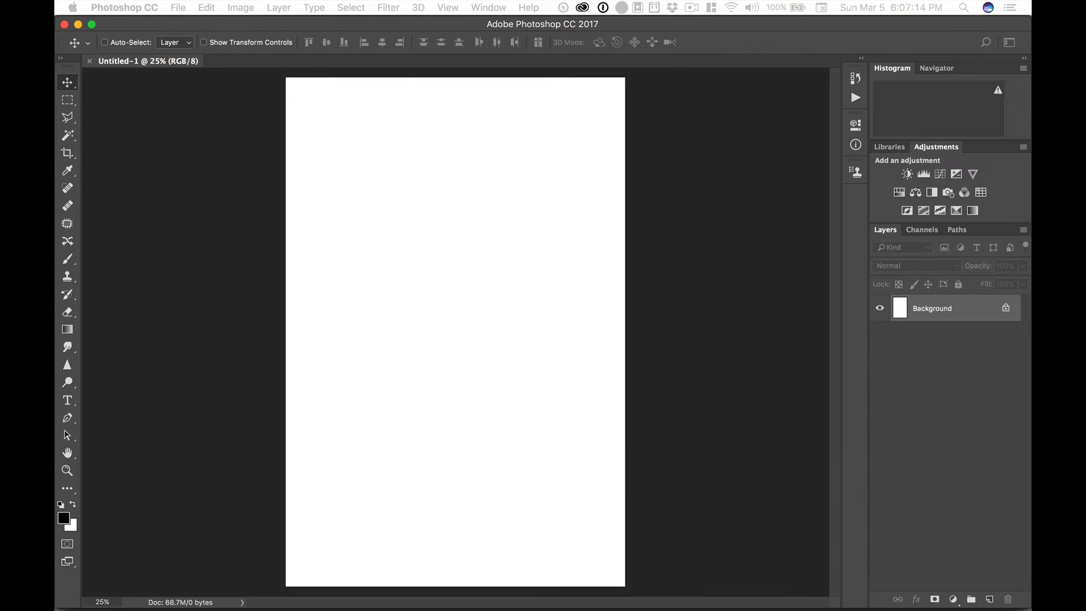
{"action": "left_click_drag", "start_coordinate": [87, 274], "coordinate": [455, 142]}
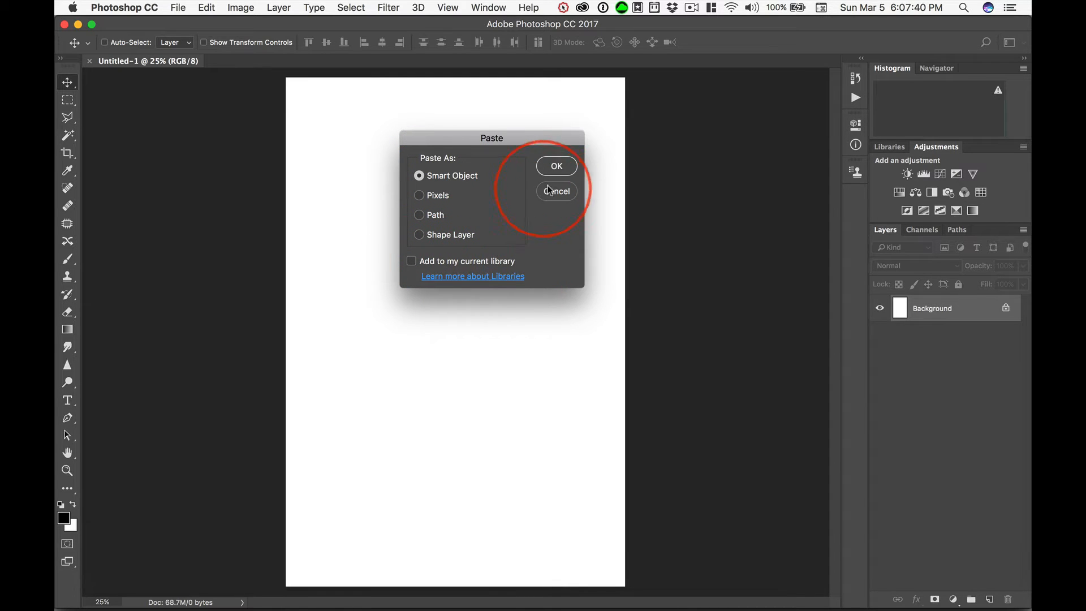
{"action": "left_click", "coordinate": [557, 165]}
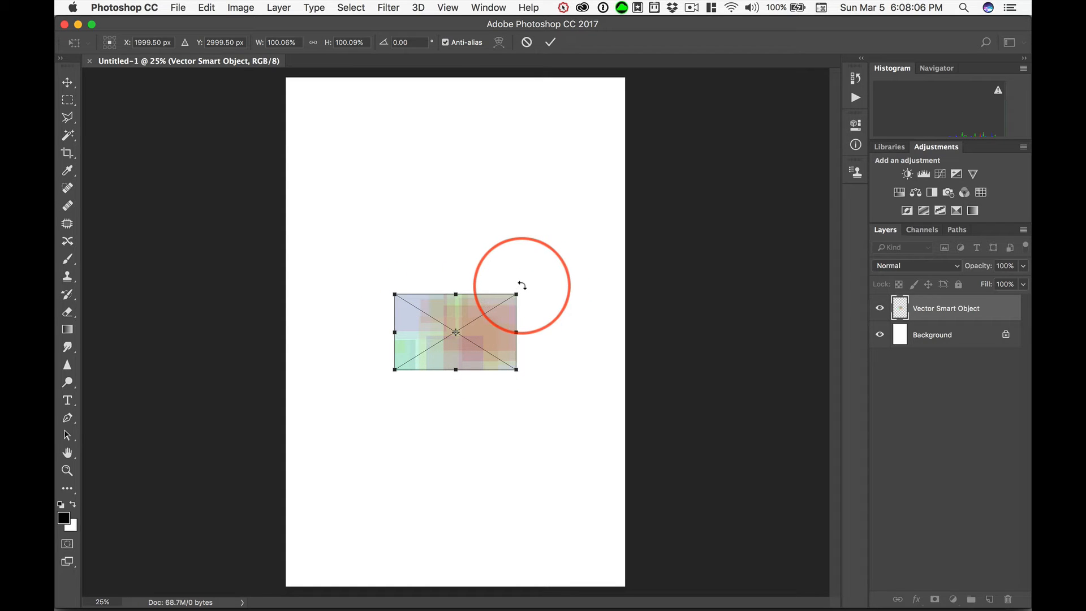
Rotate the pasted artwork 90 degrees and scale it proportionally from its centre to about 483% so it covers the canvas
{"action": "left_click_drag", "start_coordinate": [521, 285], "coordinate": [494, 394]}
{"action": "key", "text": "shift"}
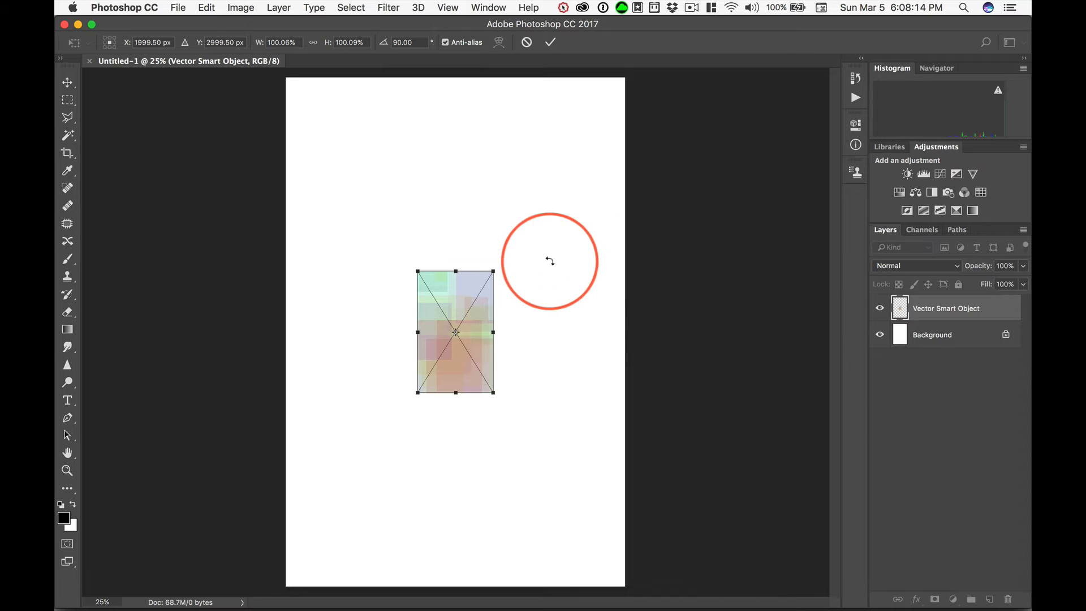
{"action": "key", "text": "super+minus"}
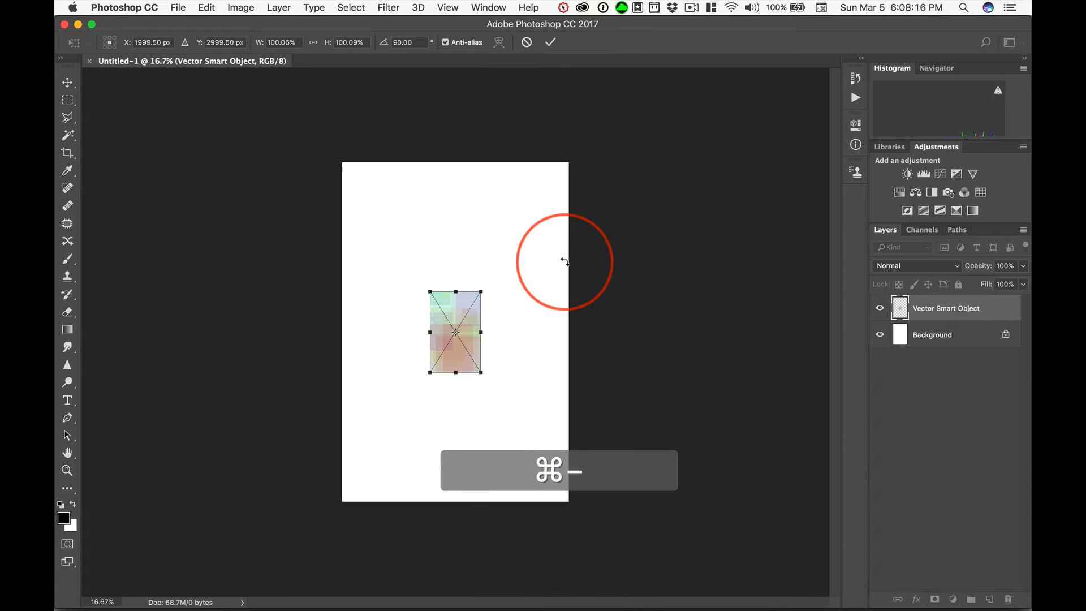
{"action": "key", "text": "super+minus"}
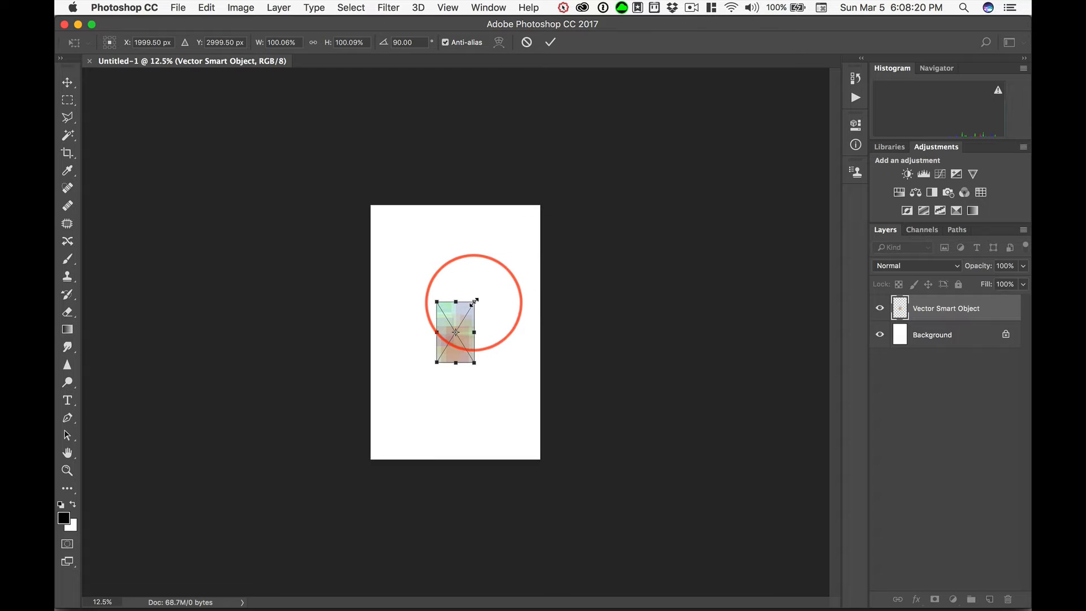
{"action": "left_click_drag", "start_coordinate": [473, 301], "coordinate": [568, 195]}
{"action": "key", "text": "alt"}
{"action": "key", "text": "shift"}
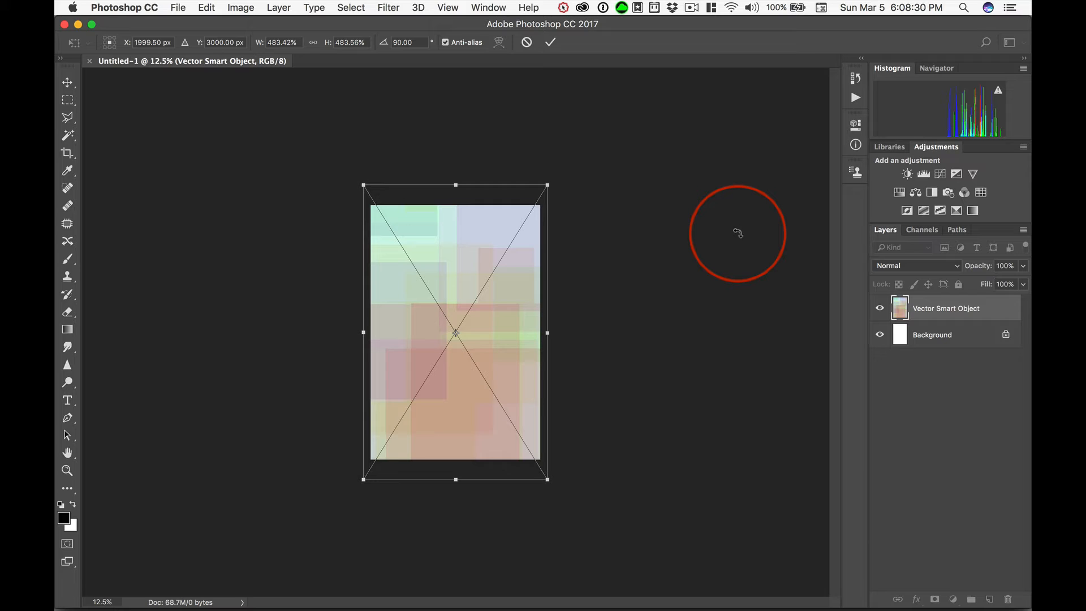
{"action": "key", "text": "Return"}
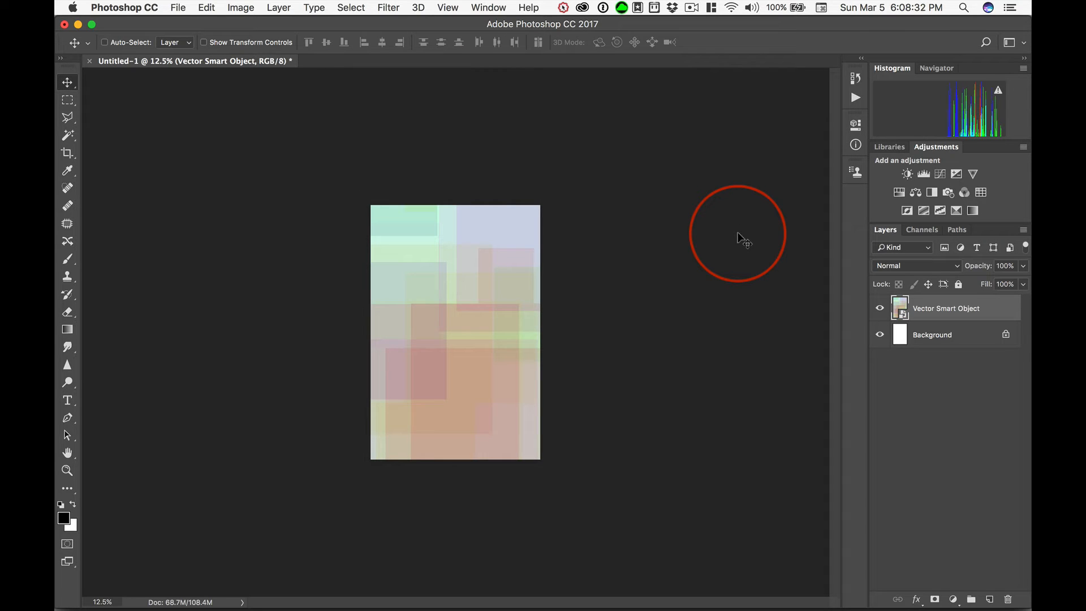
Free-transform the Smart Object, rotating it to about 73.3 degrees and stretching its right side past the canvas edge to about 583% height
{"action": "key", "text": "super+equal"}
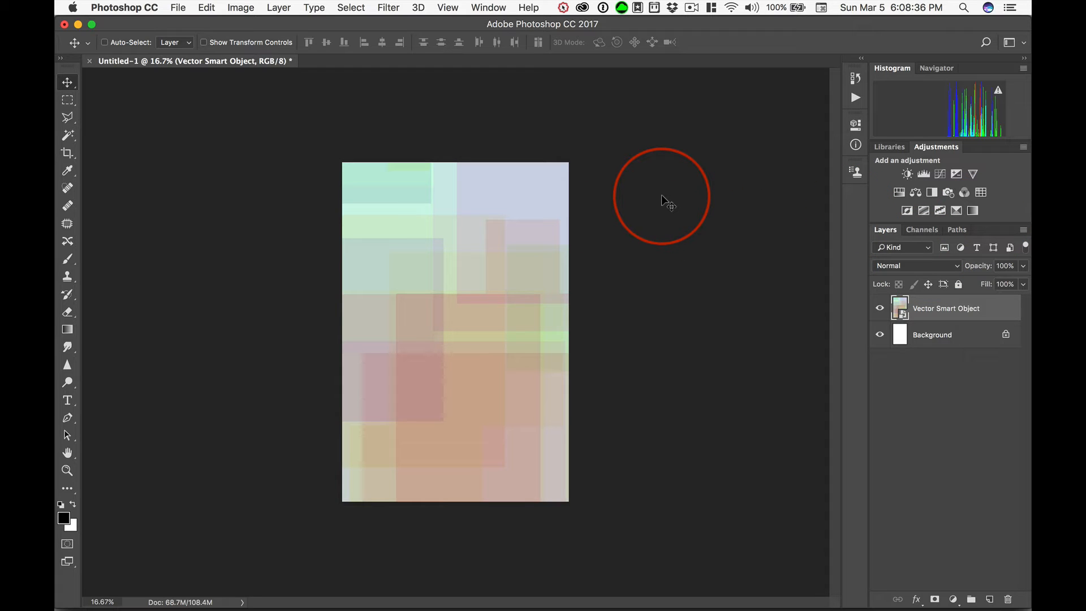
{"action": "key", "text": "super+t"}
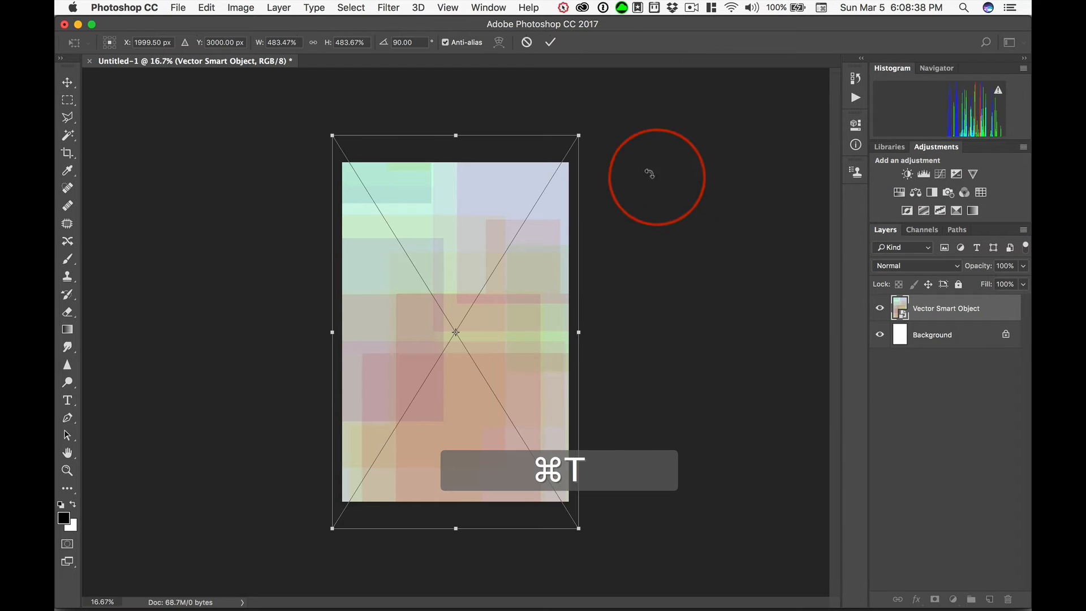
{"action": "left_click_drag", "start_coordinate": [590, 124], "coordinate": [520, 109]}
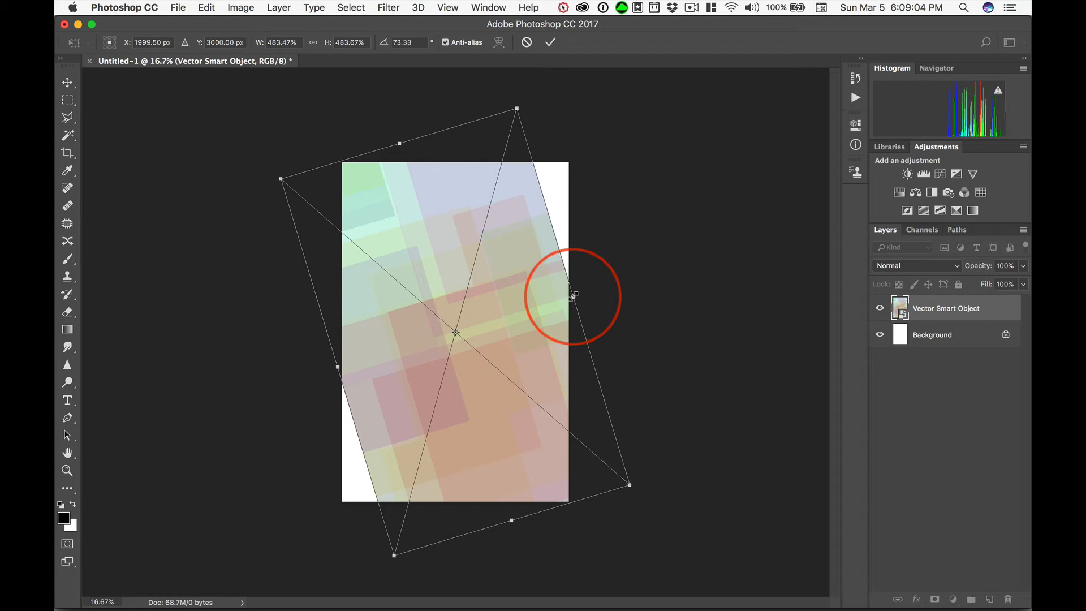
{"action": "left_click_drag", "start_coordinate": [572, 295], "coordinate": [622, 283]}
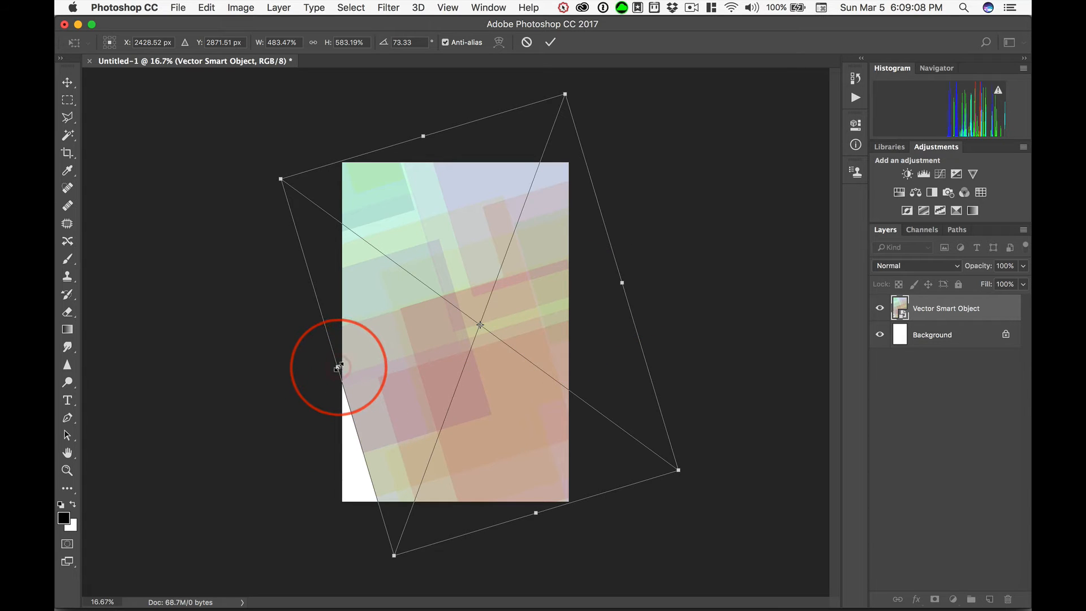
Try stretching the artwork's left side outward to about 690% height, and undo that stretch
{"action": "left_click_drag", "start_coordinate": [338, 367], "coordinate": [286, 382]}
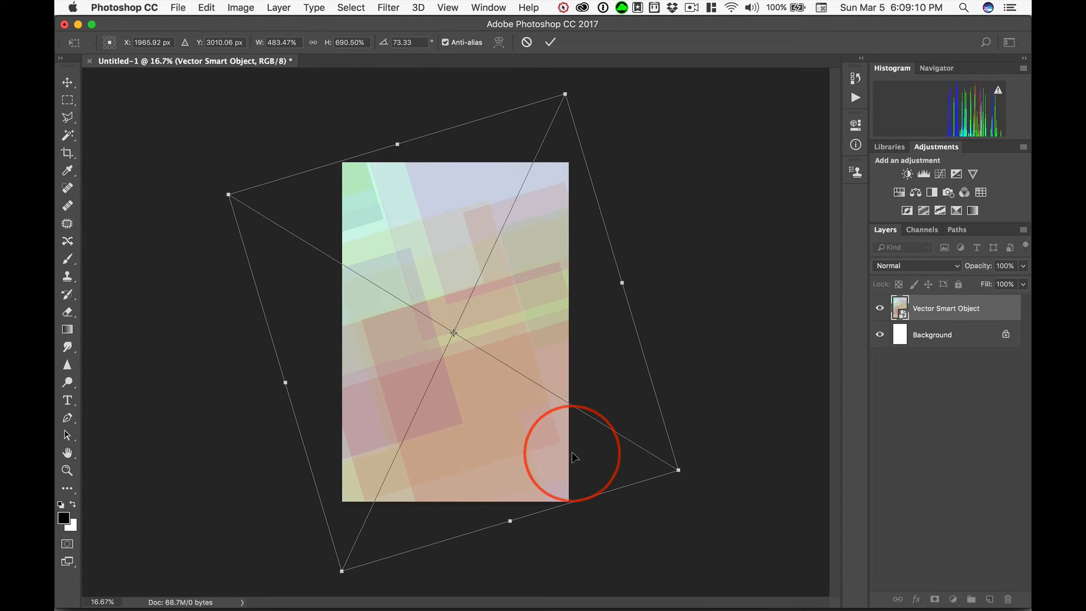
{"action": "key", "text": "super+z"}
{"action": "key", "text": "super+z"}
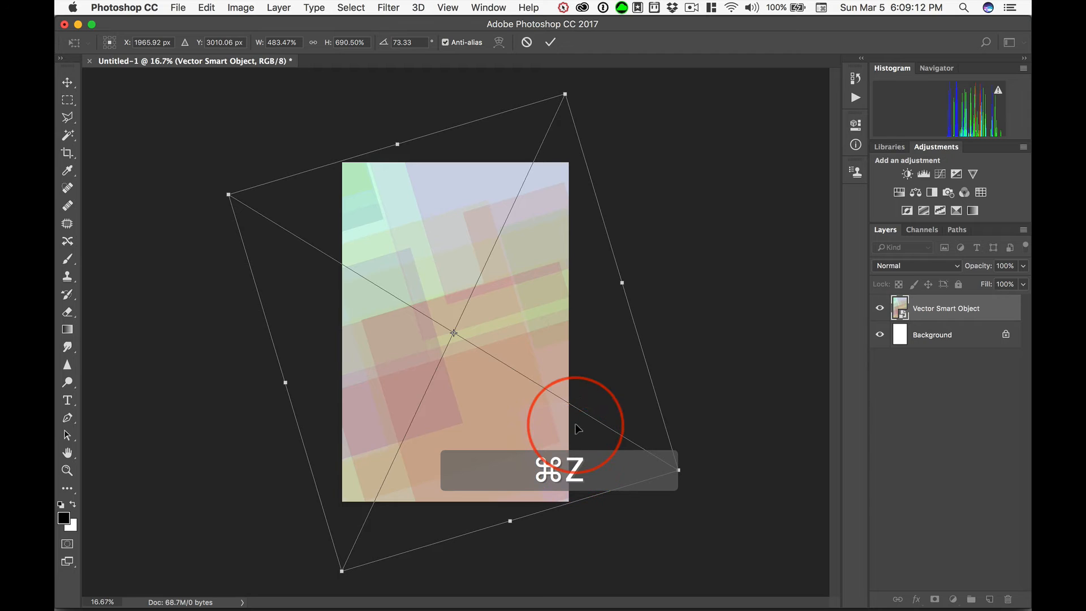
{"action": "key", "text": "super+z"}
{"action": "key", "text": "alt+super+z"}
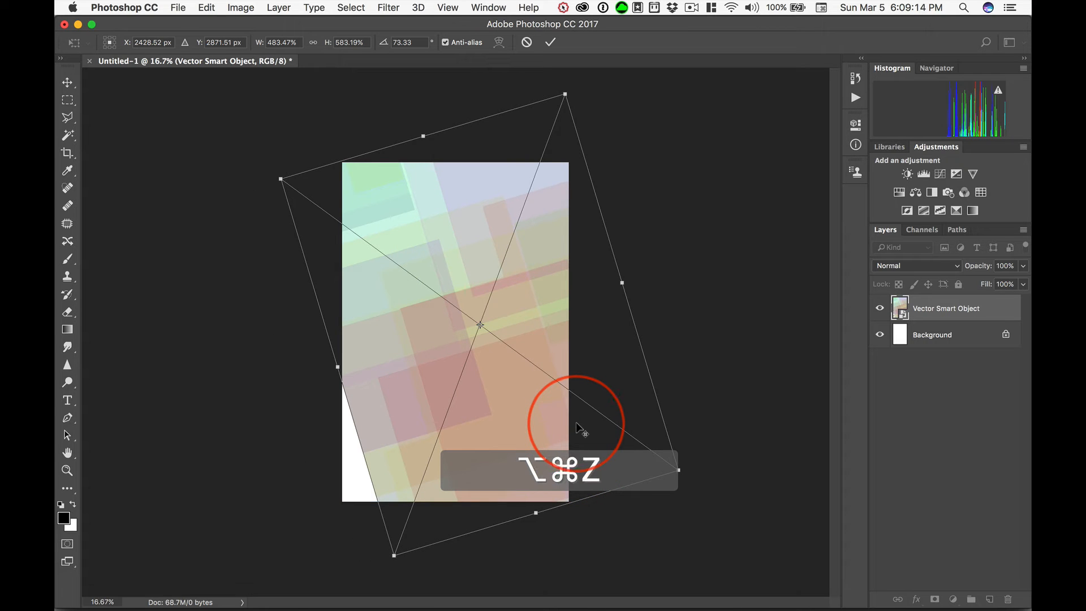
Stretch the artwork to about 685% height to cover the white corners, rotate it to about 79.3 degrees, and apply the transform
{"action": "mouse_move", "coordinate": [622, 283]}
{"action": "left_mouse_down"}
{"action": "mouse_move", "coordinate": [562, 300]}
{"action": "mouse_move", "coordinate": [617, 284]}
{"action": "left_mouse_up"}
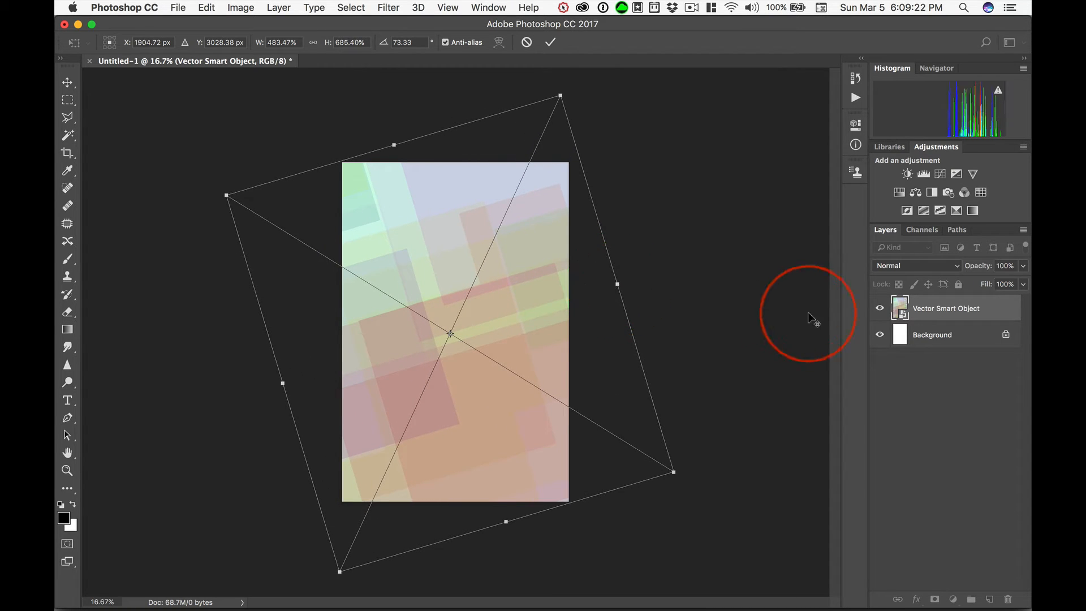
{"action": "mouse_move", "coordinate": [695, 478]}
{"action": "left_mouse_down"}
{"action": "mouse_move", "coordinate": [689, 516]}
{"action": "mouse_move", "coordinate": [703, 491]}
{"action": "left_mouse_up"}
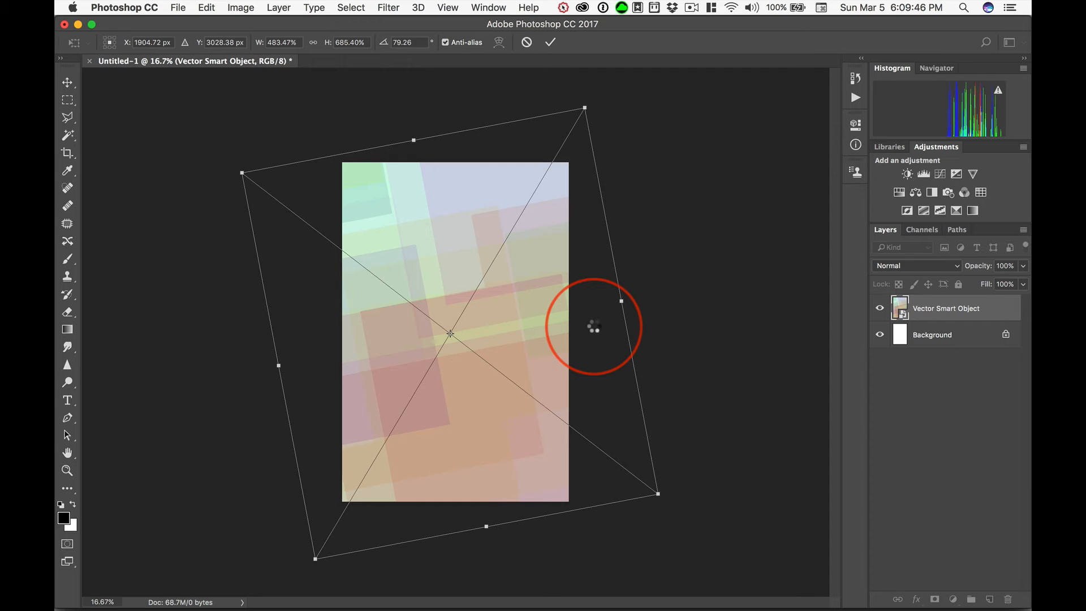
{"action": "key", "text": "Return"}
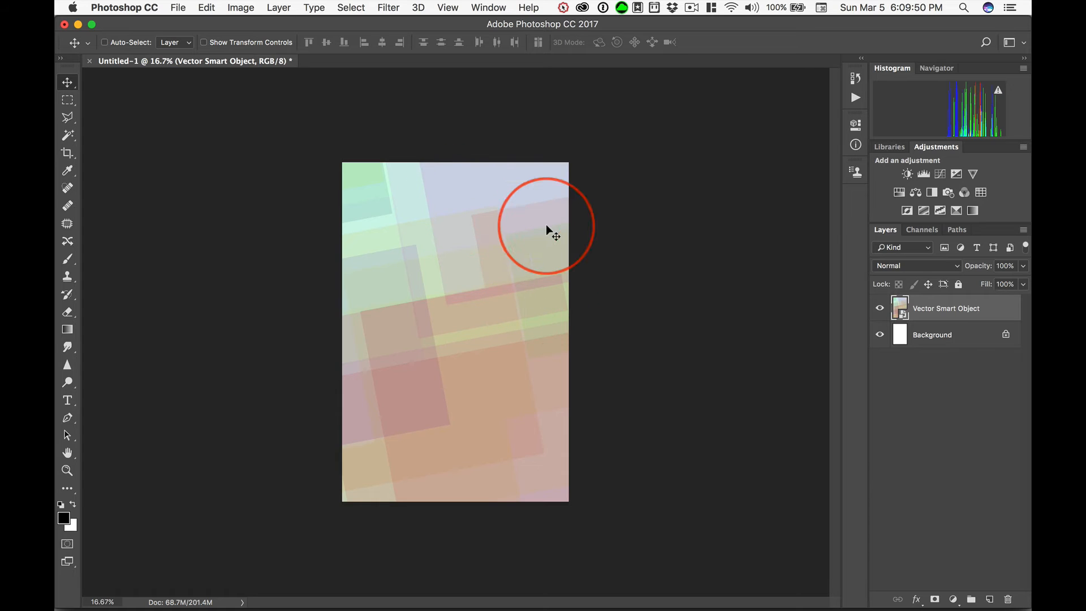
Save the document in the Ai+Ps folder as shapeScape0787v01.psd in Photoshop format, basing the name on shapeScape0787.ai
{"action": "key", "text": "super+0"}
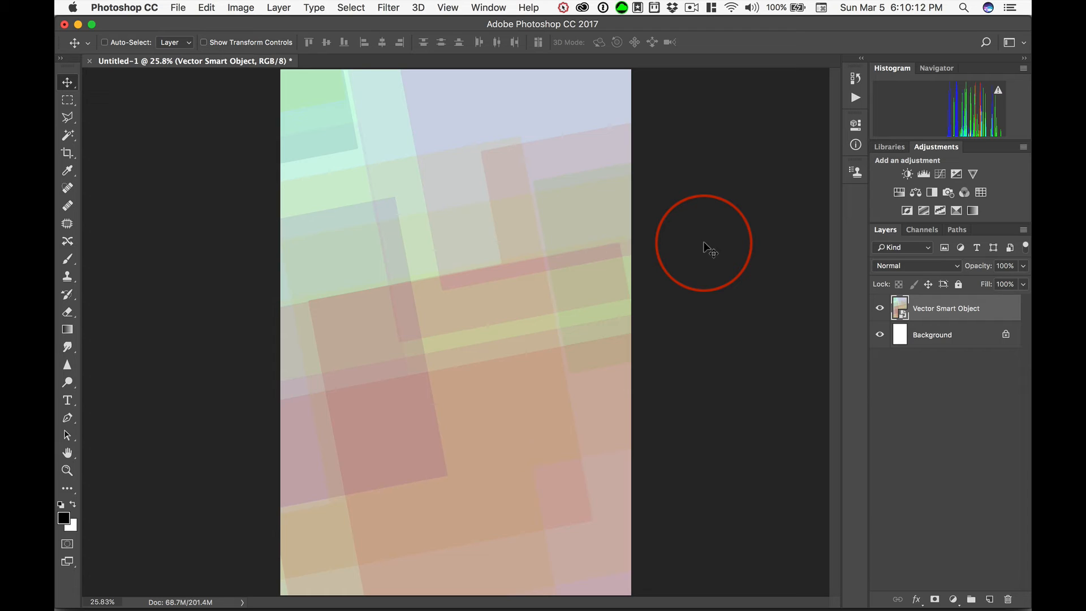
{"action": "key", "text": "super+s"}
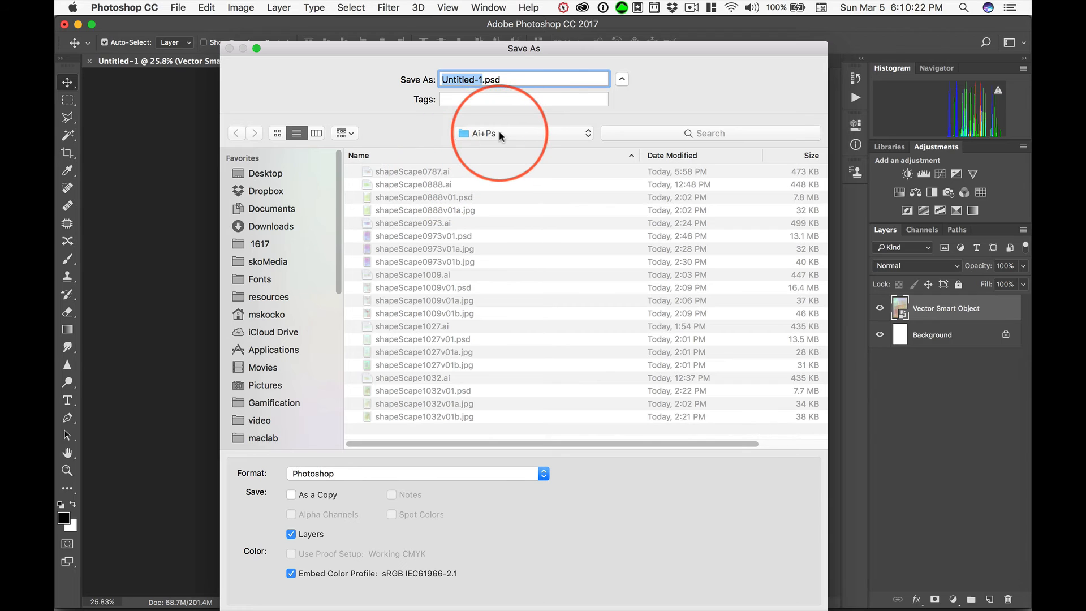
{"action": "left_click", "coordinate": [428, 172]}
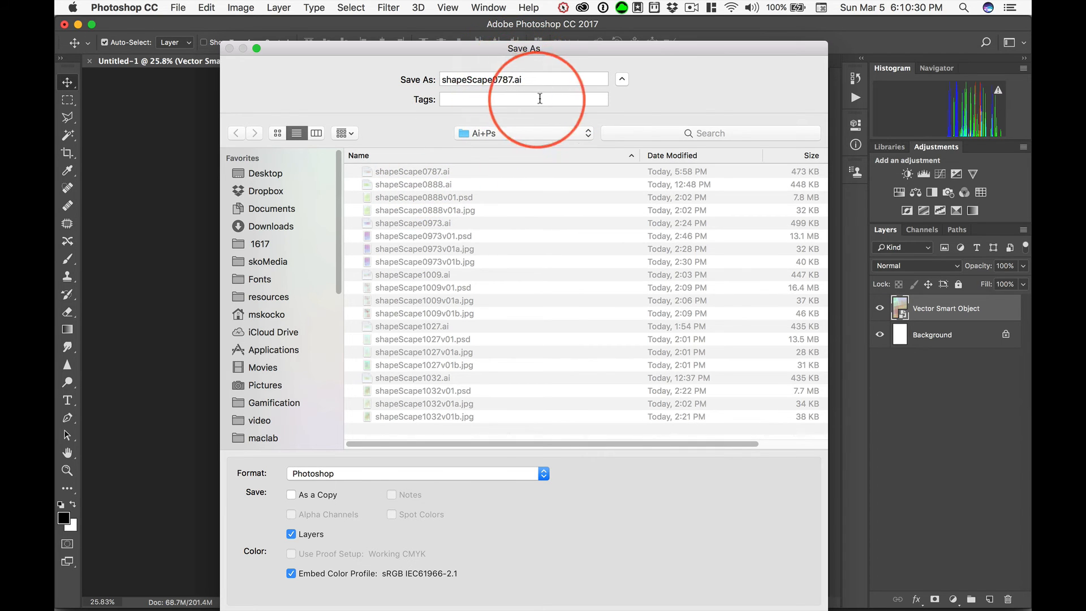
{"action": "left_click", "coordinate": [316, 473]}
{"action": "left_click", "coordinate": [316, 473]}
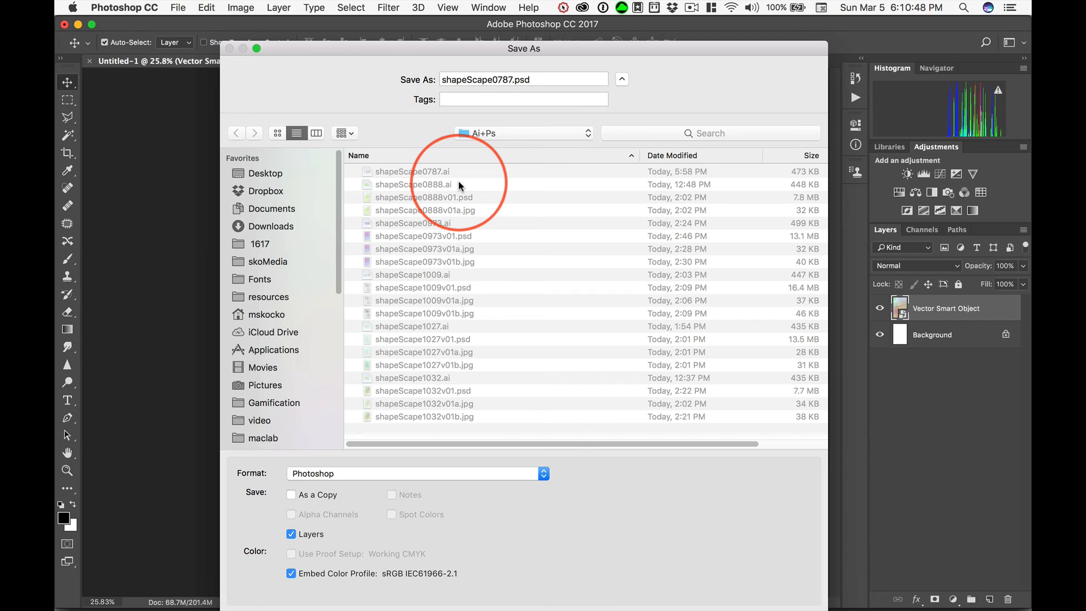
{"action": "left_click", "coordinate": [512, 80]}
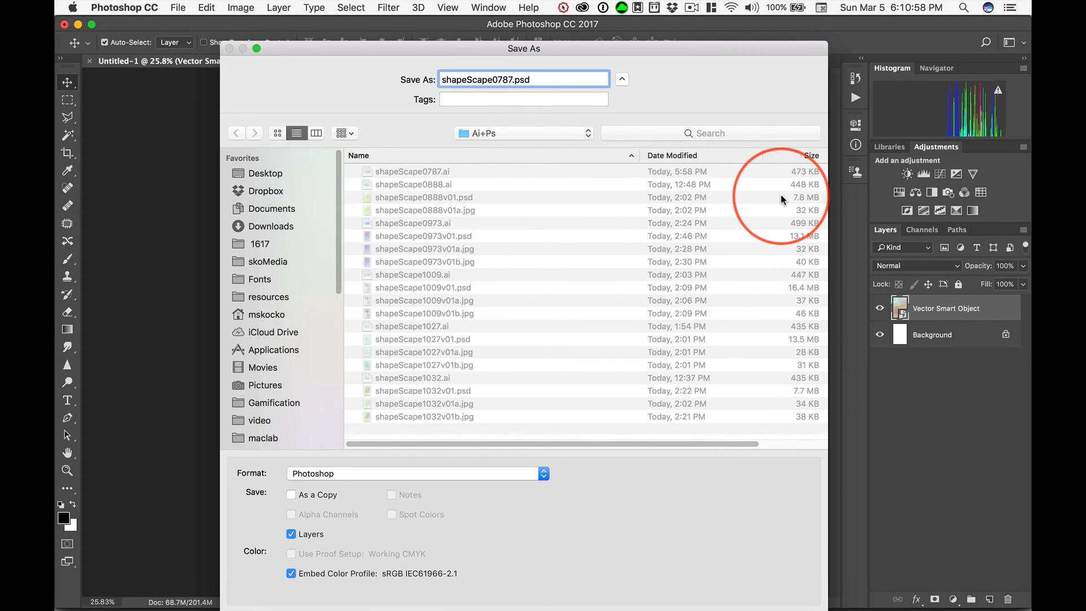
{"action": "type", "text": "v01"}
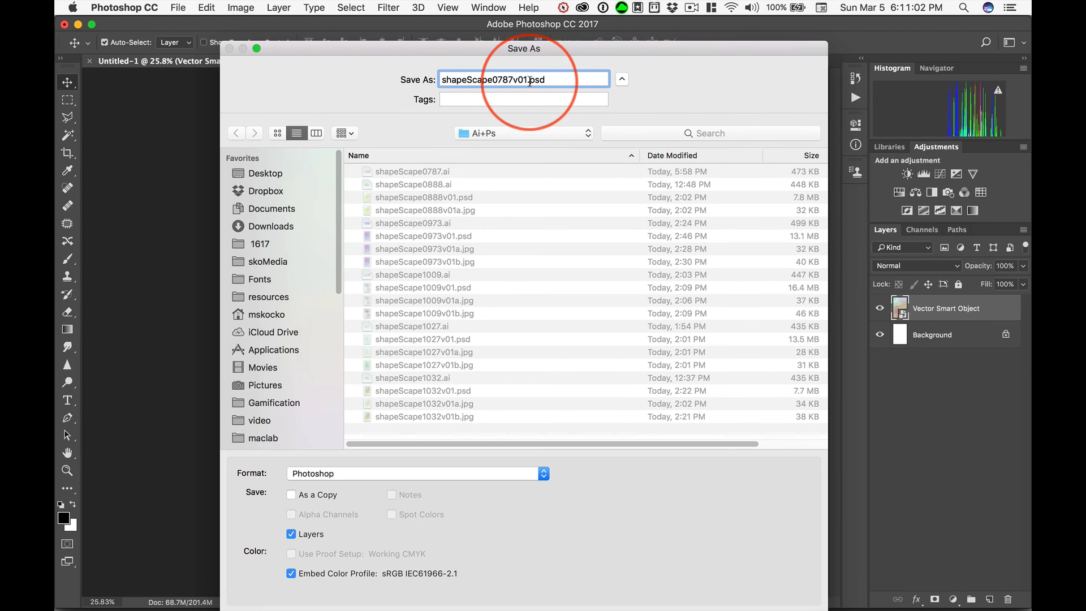
{"action": "left_click_drag", "start_coordinate": [685, 49], "coordinate": [685, 48]}
{"action": "double_click", "coordinate": [685, 50]}
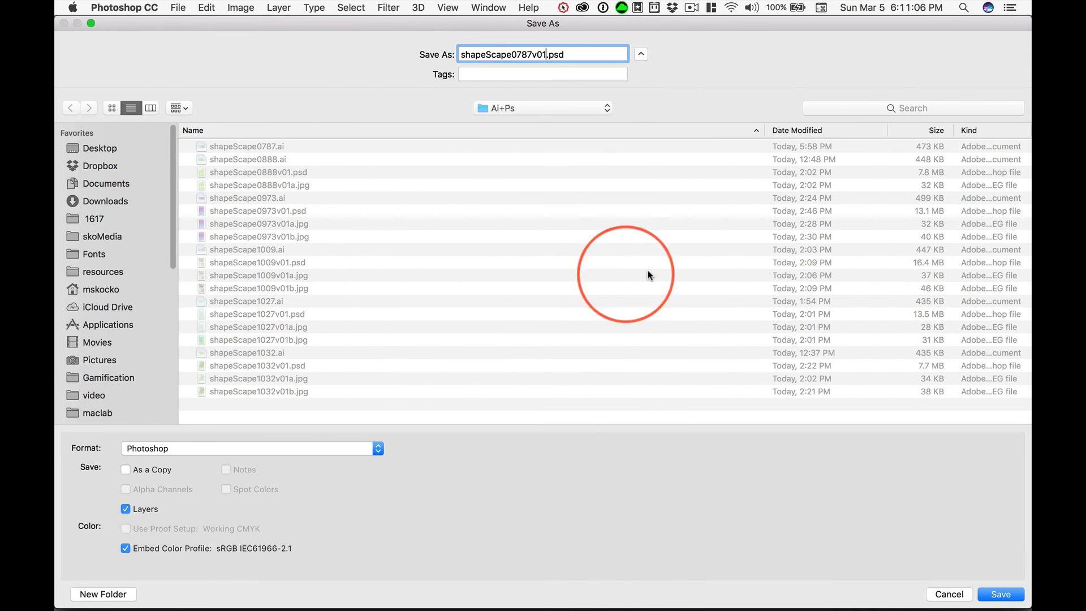
{"action": "left_click", "coordinate": [1024, 598]}
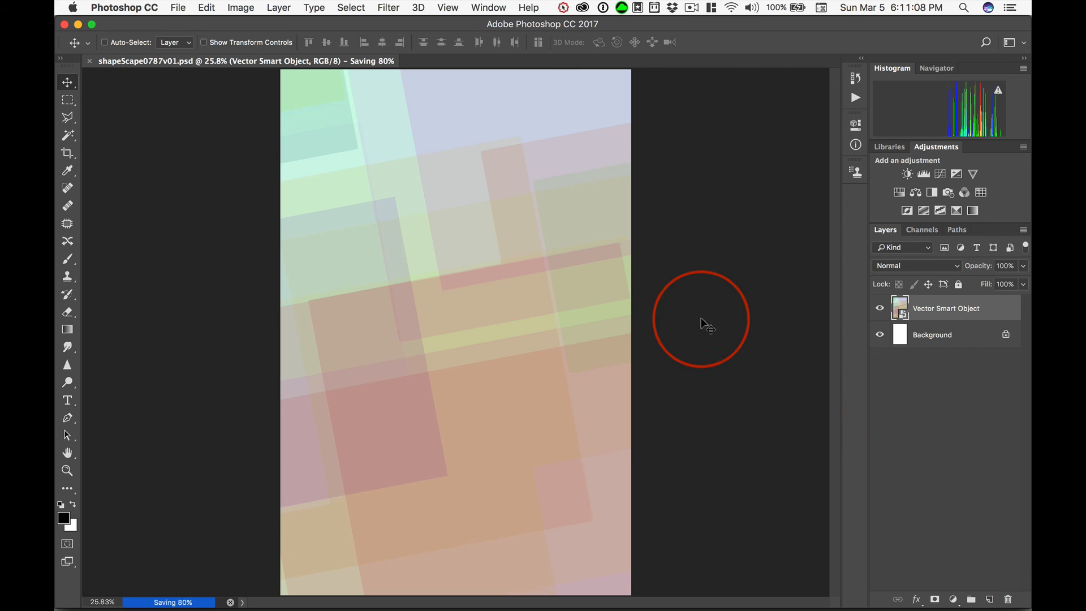